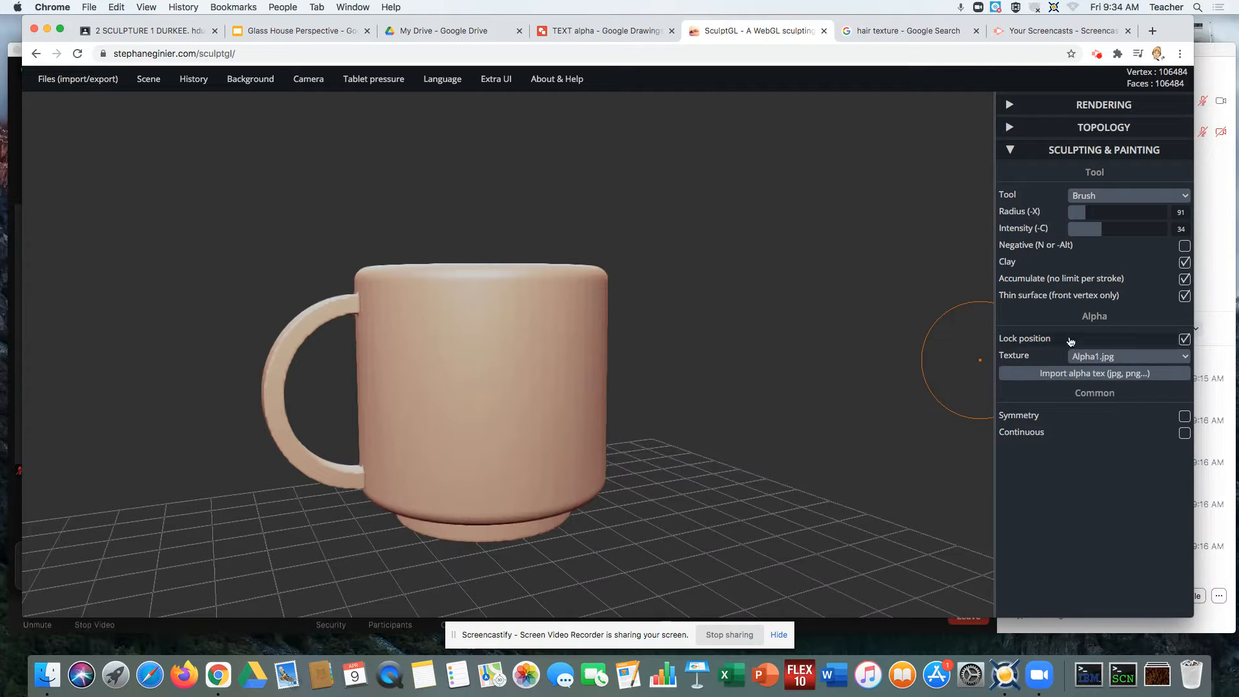
Clear the brush's alpha texture to None, and import hairtexture.jpeg from Downloads as the alpha
click(1129, 359)
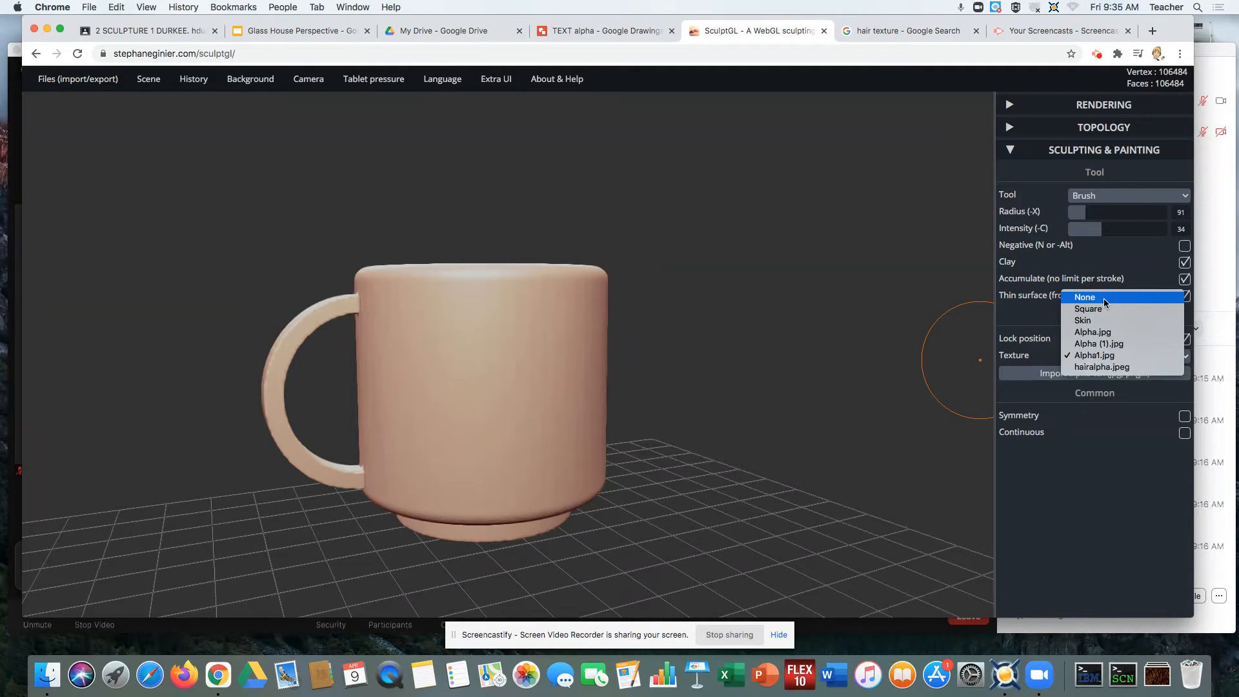
click(1084, 298)
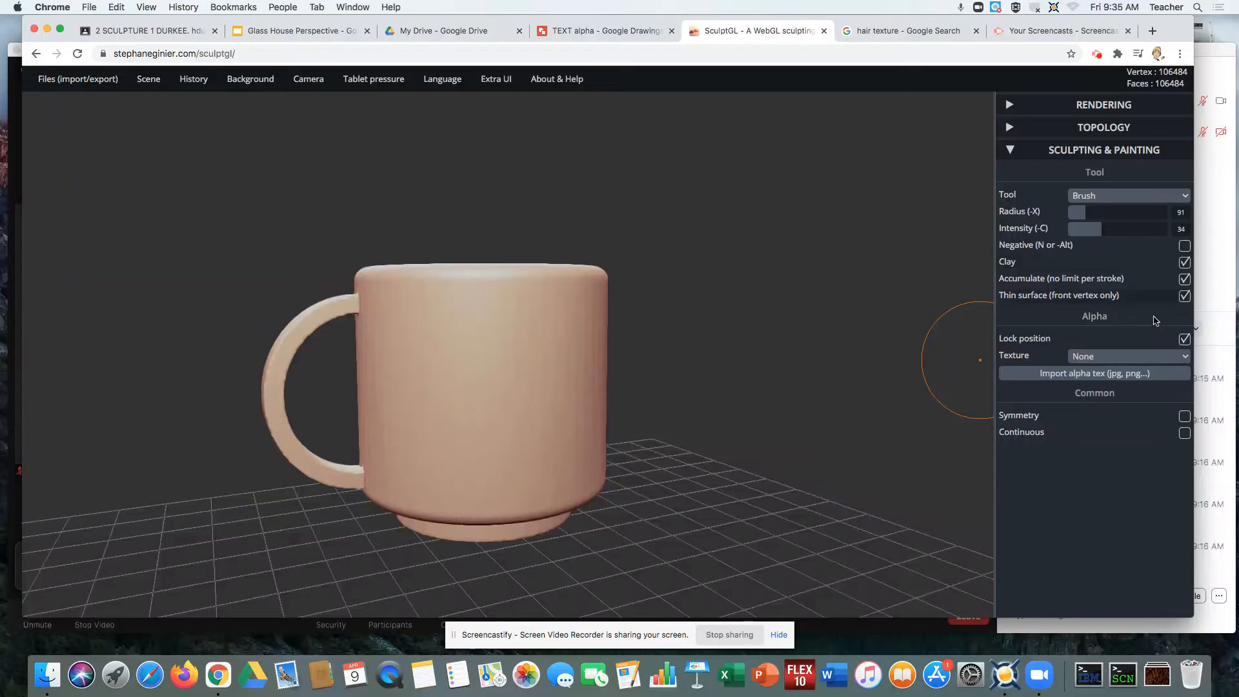
click(1078, 376)
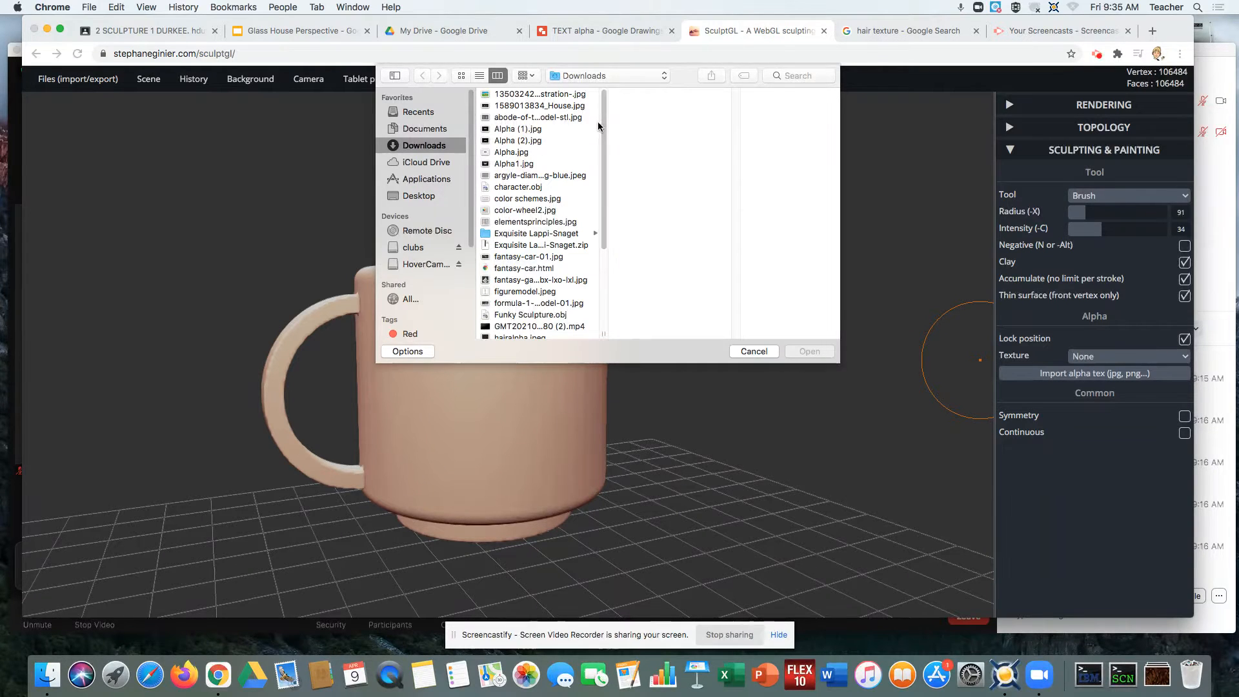
drag(604, 129, 603, 210)
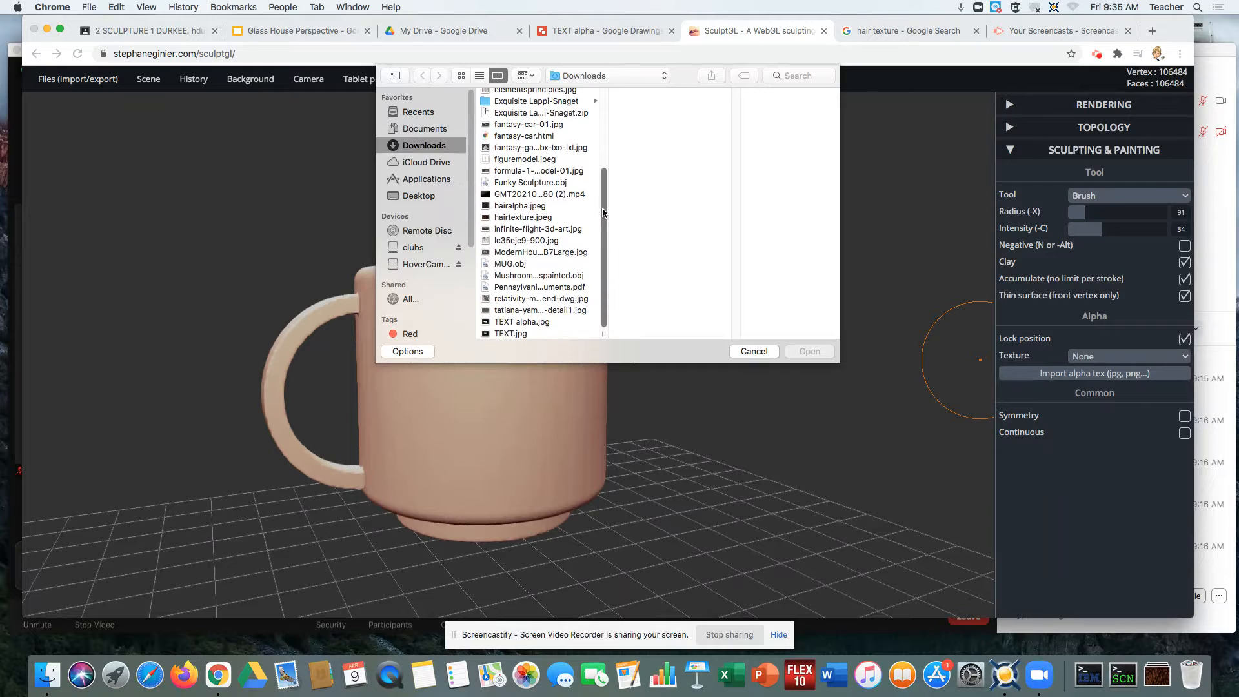
click(556, 217)
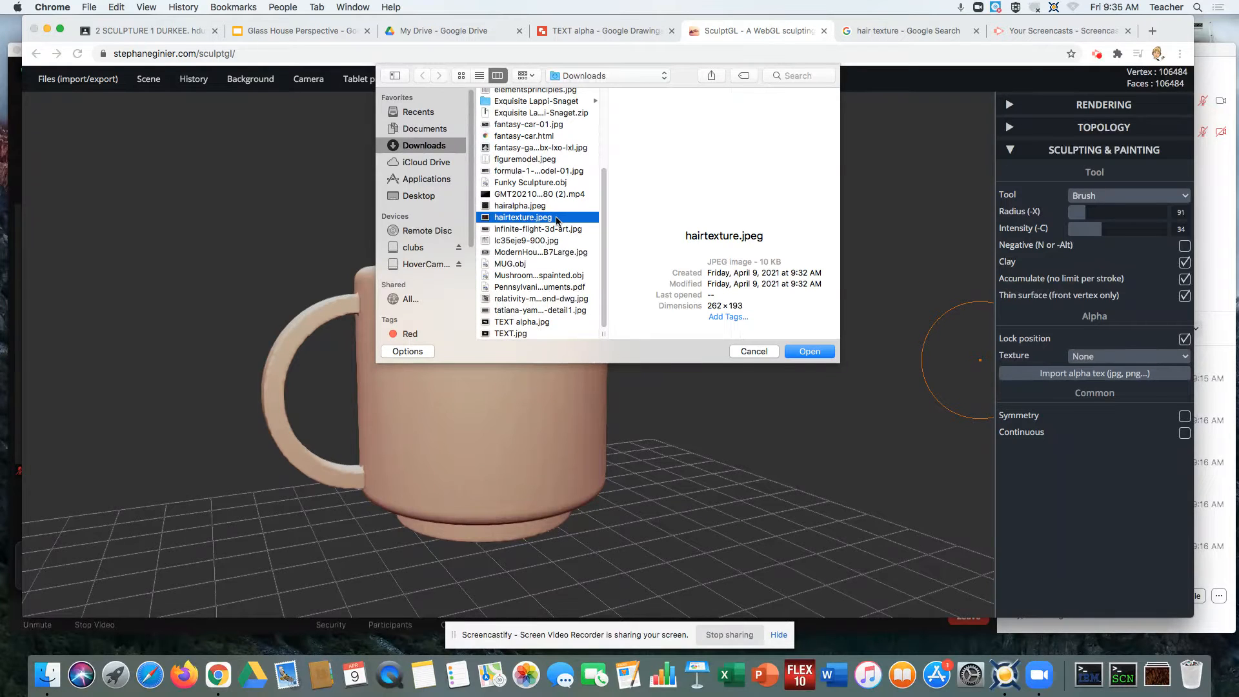
click(810, 352)
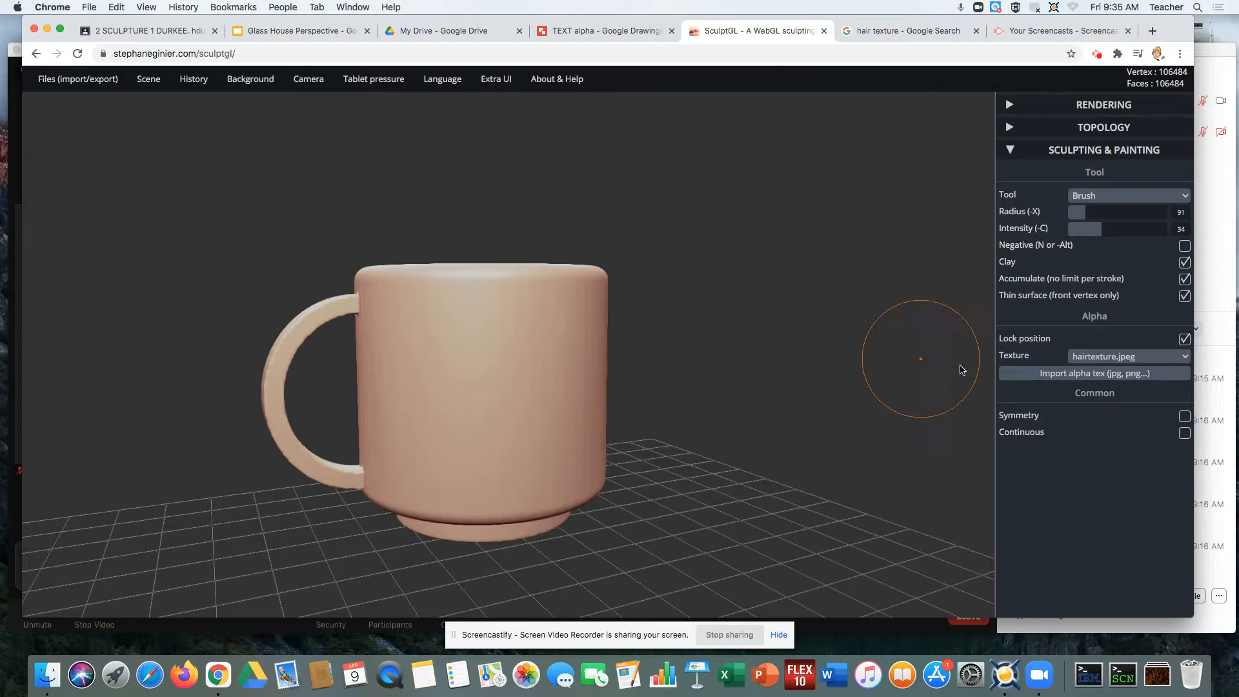
Import TEXT alpha.jpg from Downloads as another alpha texture for the brush
click(1060, 375)
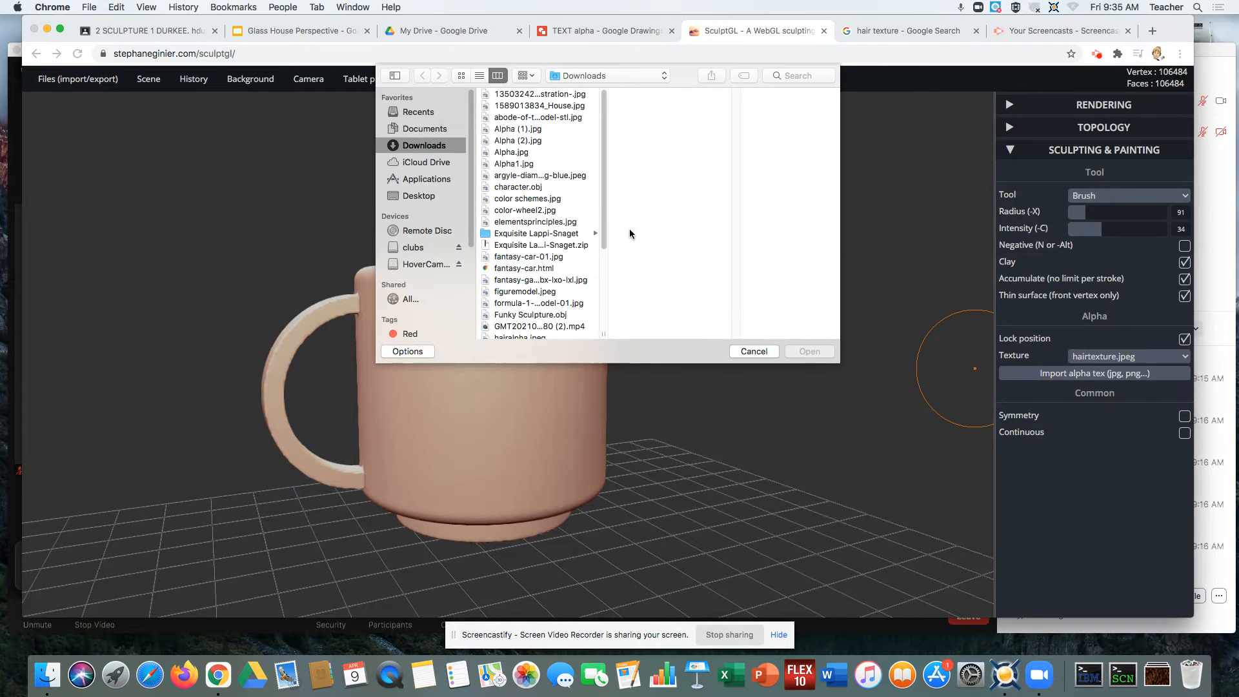
drag(605, 204, 549, 328)
click(546, 323)
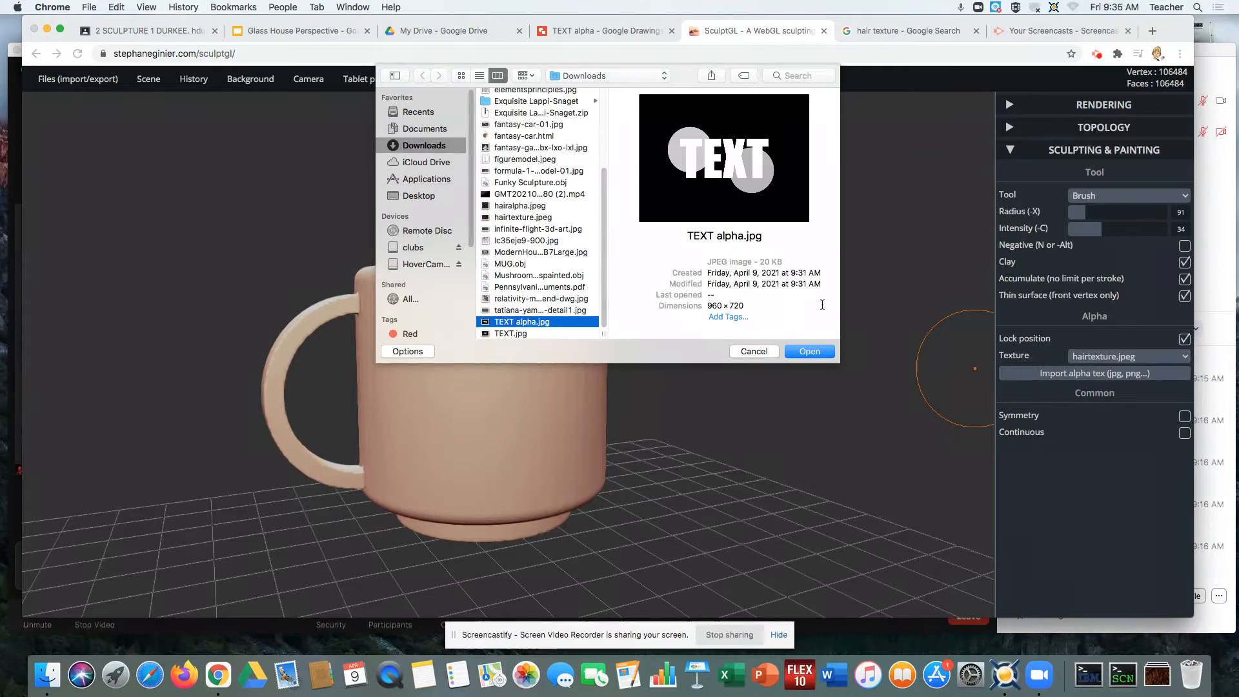
click(822, 352)
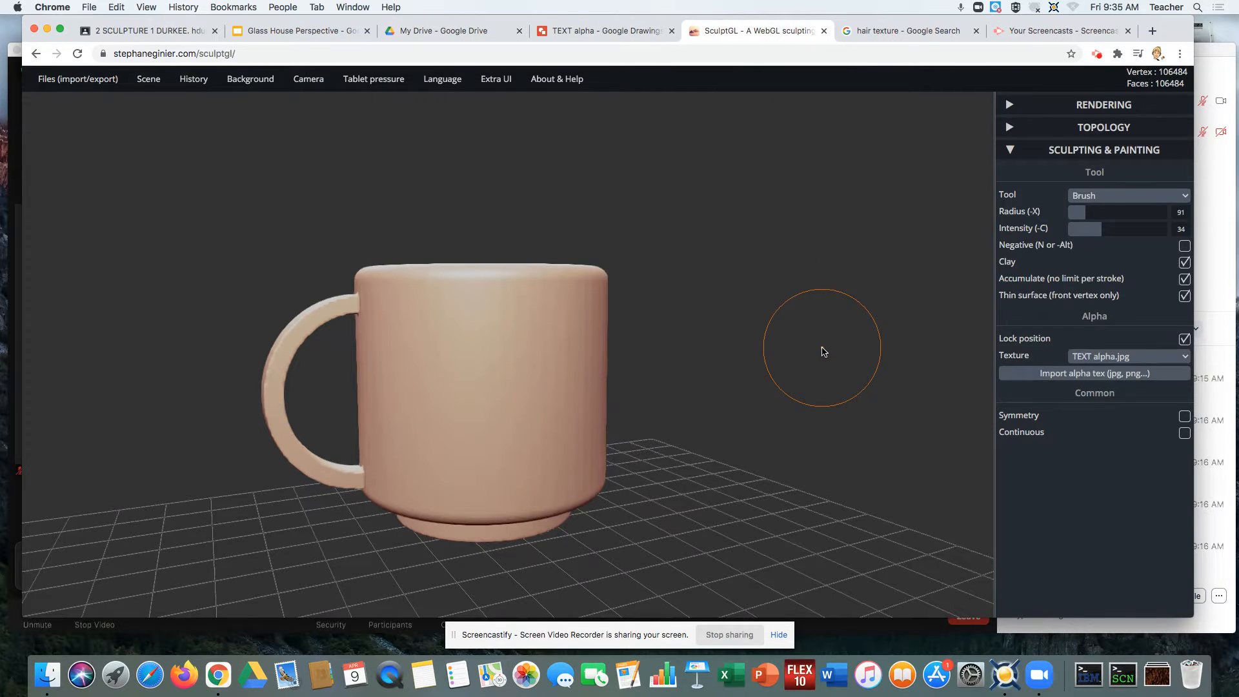
Brush the hairtexture.jpeg alpha onto the mug's front at an intensity of 12
click(1138, 358)
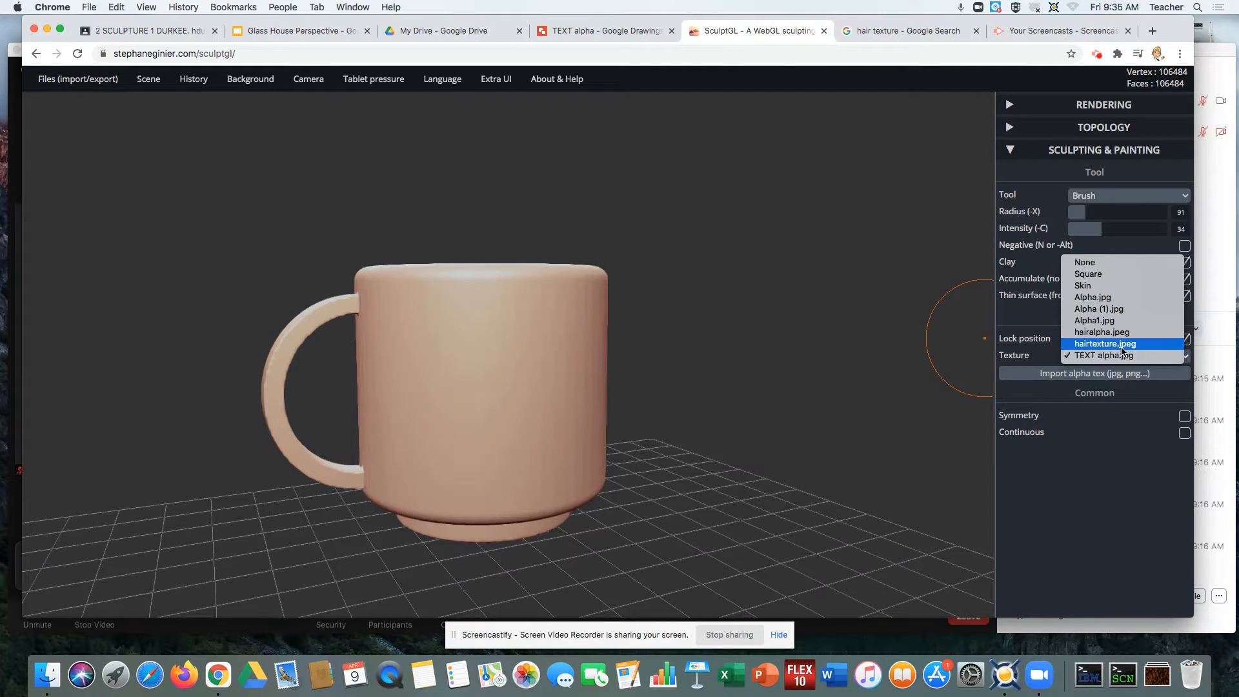
click(1124, 344)
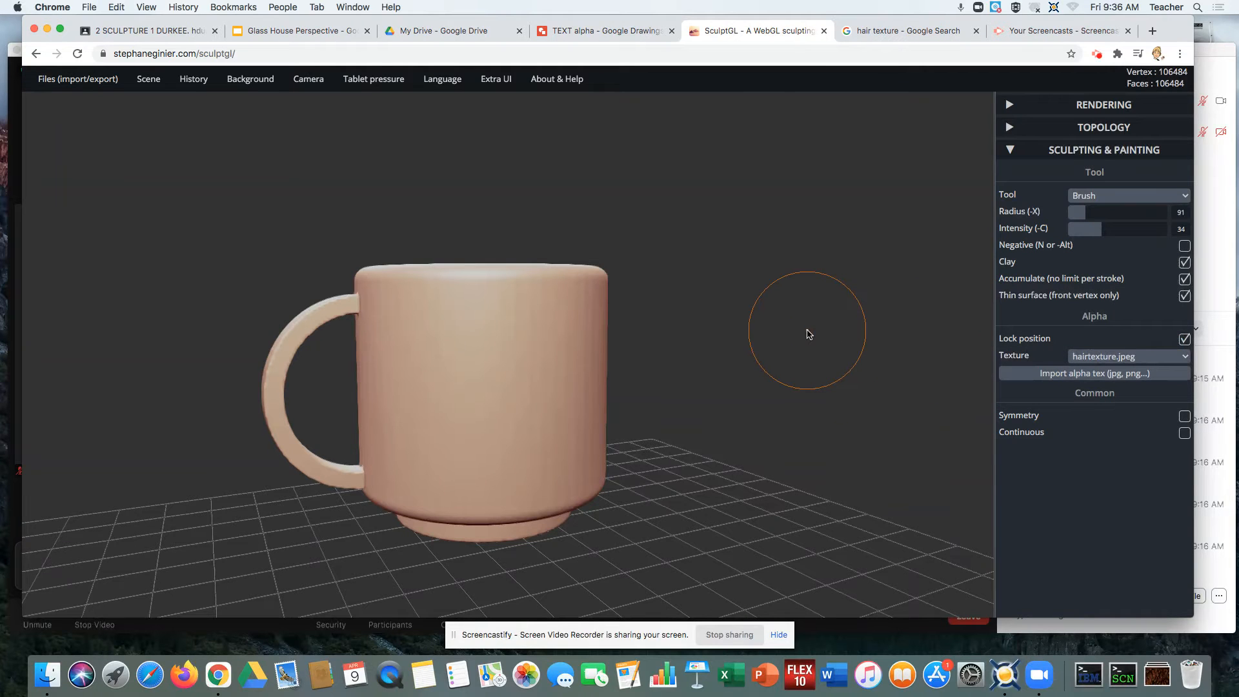
drag(832, 335, 797, 332)
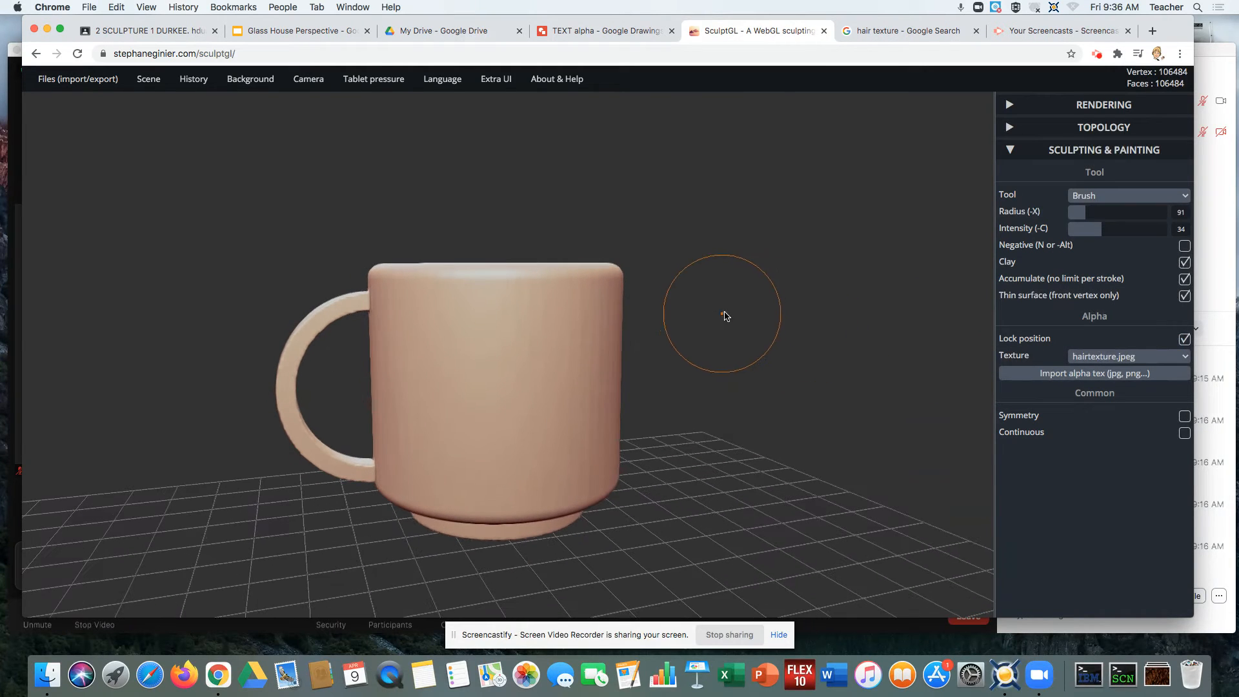
drag(1099, 231, 1082, 231)
drag(470, 374, 471, 375)
drag(548, 489, 548, 493)
scroll(723, 332, up, 5)
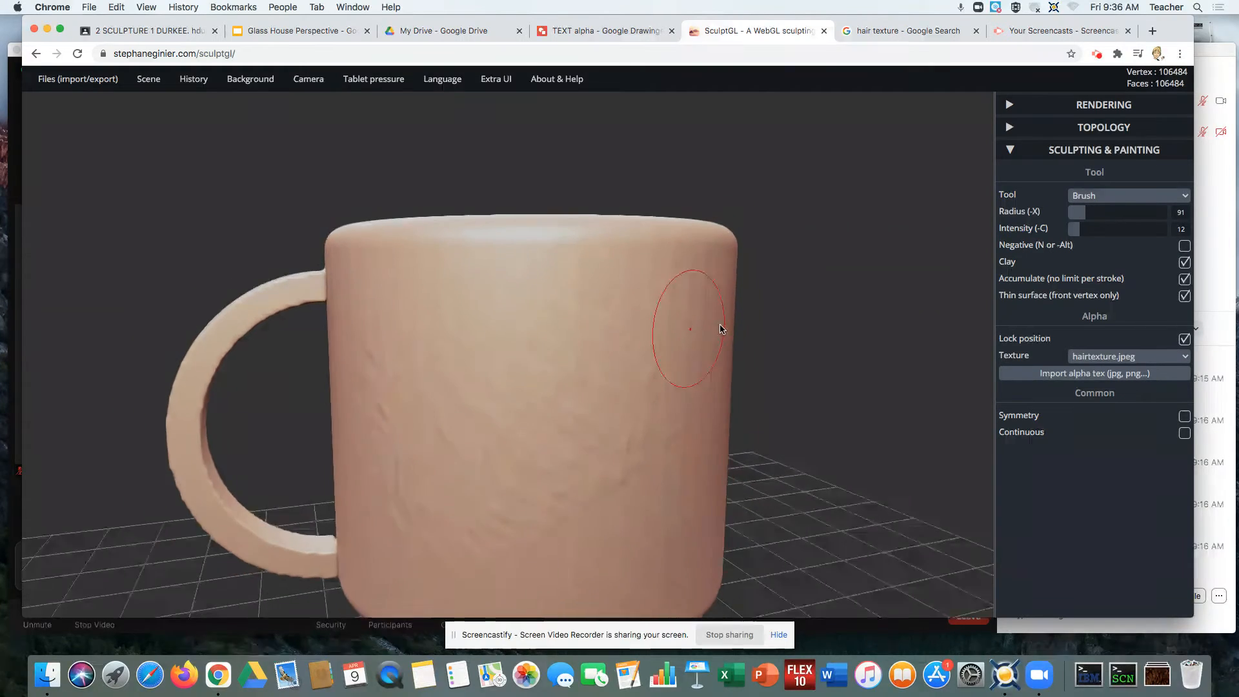
scroll(721, 329, down, 4)
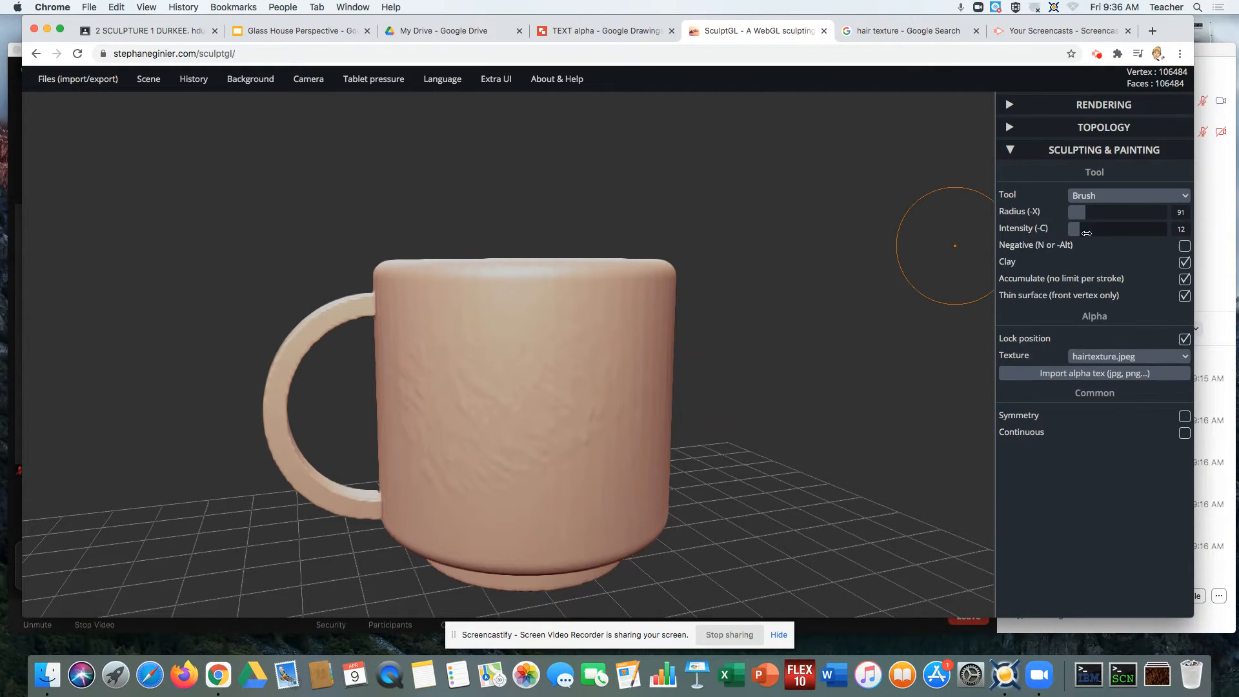
Raise the brush intensity to 81 and sculpt a stronger hair texture over the mug's front
drag(1082, 233, 1148, 230)
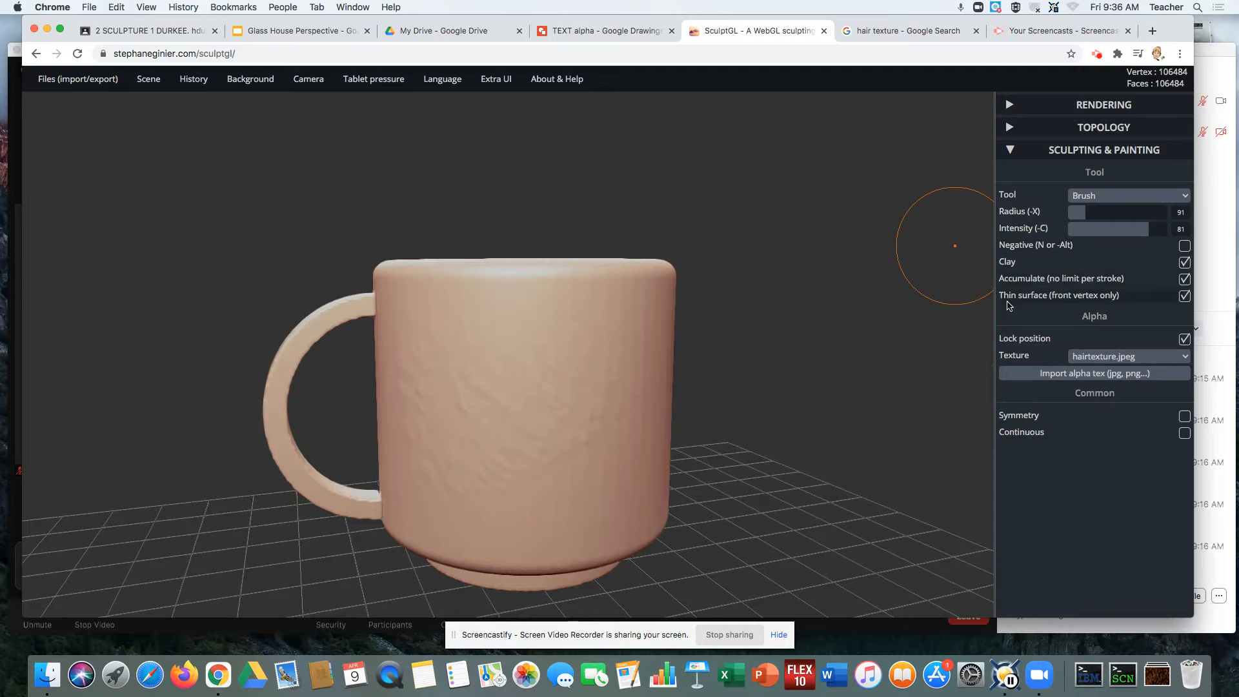
drag(583, 401, 541, 405)
mouse_move(570, 472)
mouse_down()
mouse_move(599, 520)
mouse_move(657, 553)
mouse_move(641, 597)
mouse_move(600, 643)
mouse_up()
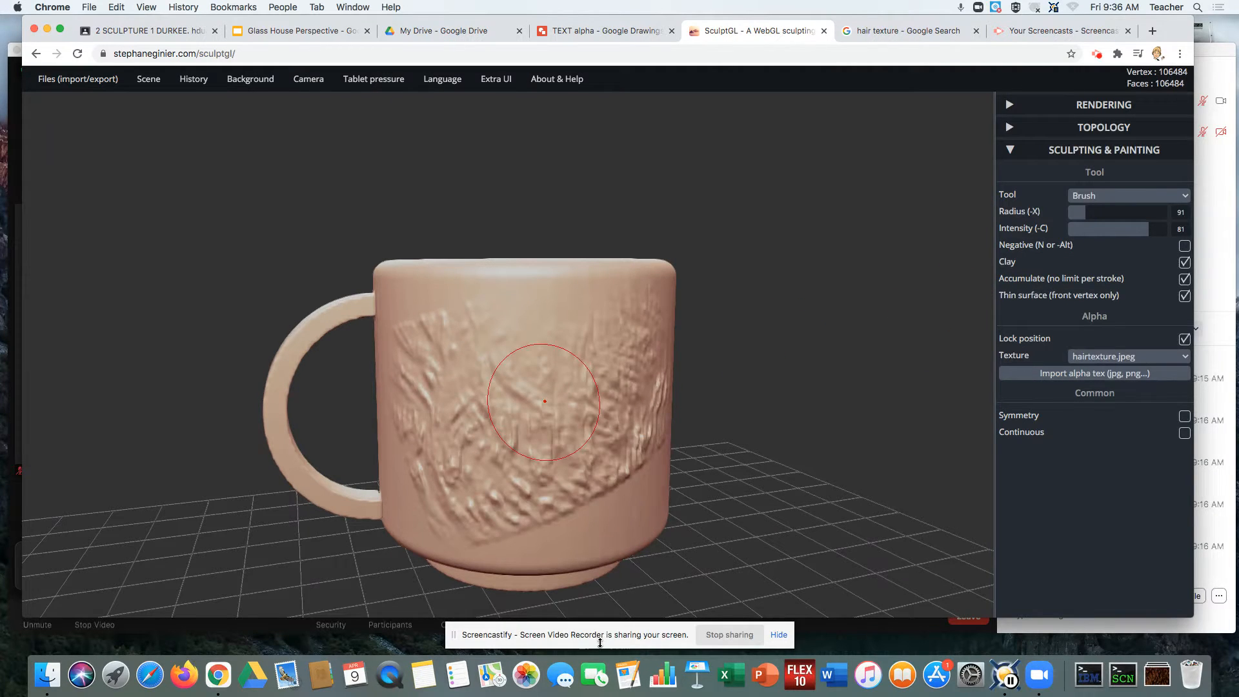
mouse_move(804, 347)
mouse_down()
mouse_move(707, 346)
mouse_move(530, 381)
mouse_move(834, 406)
mouse_move(846, 243)
mouse_move(820, 362)
mouse_up()
Undo the hair texture strokes on the mug and set the brush intensity to 51
key(ctrl)
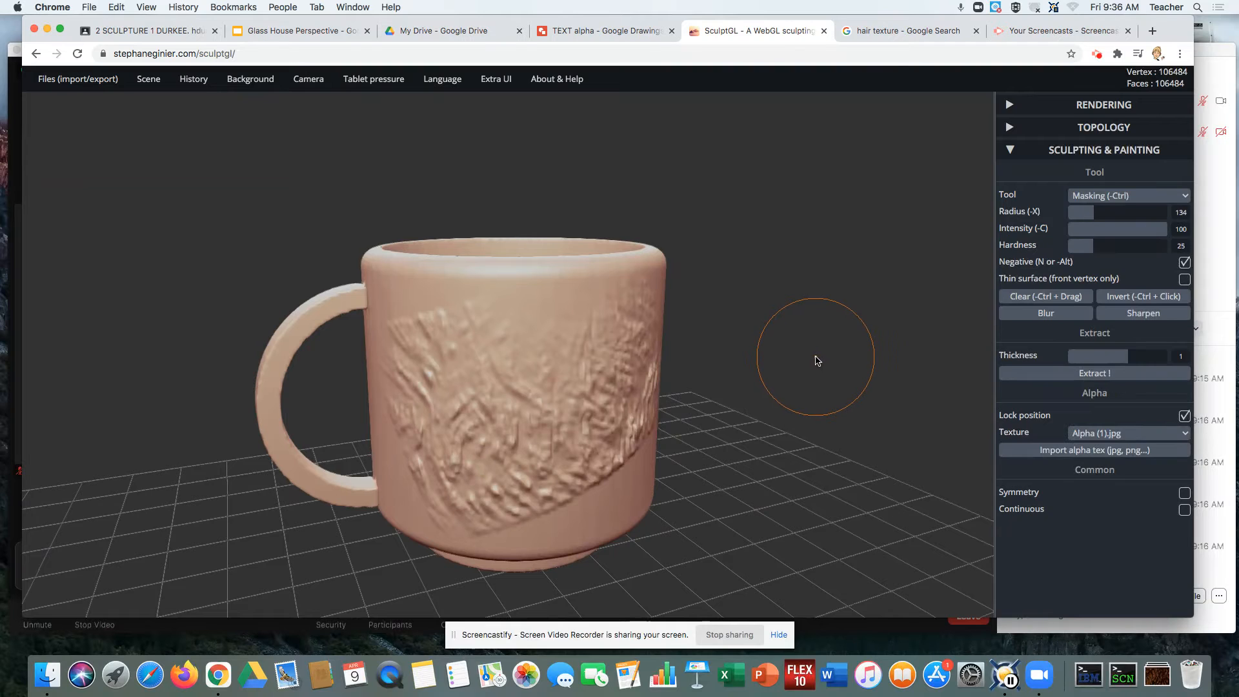
key(ctrl+z)
key(ctrl)
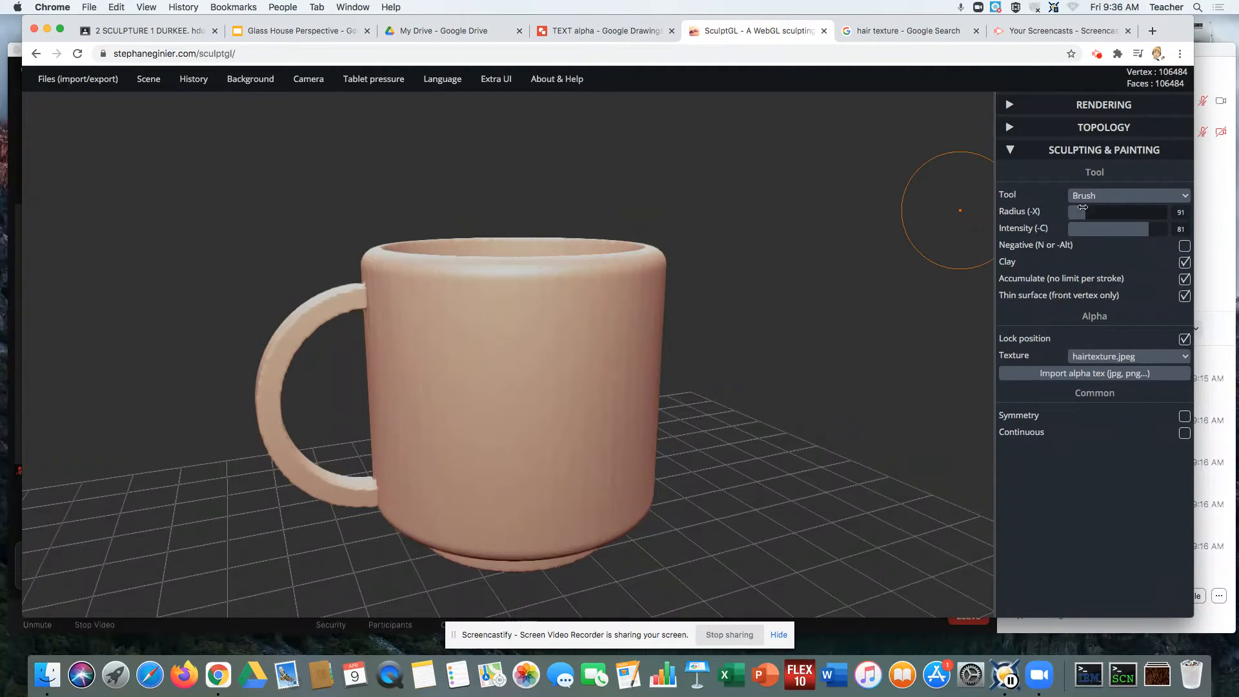
drag(1145, 230, 1118, 230)
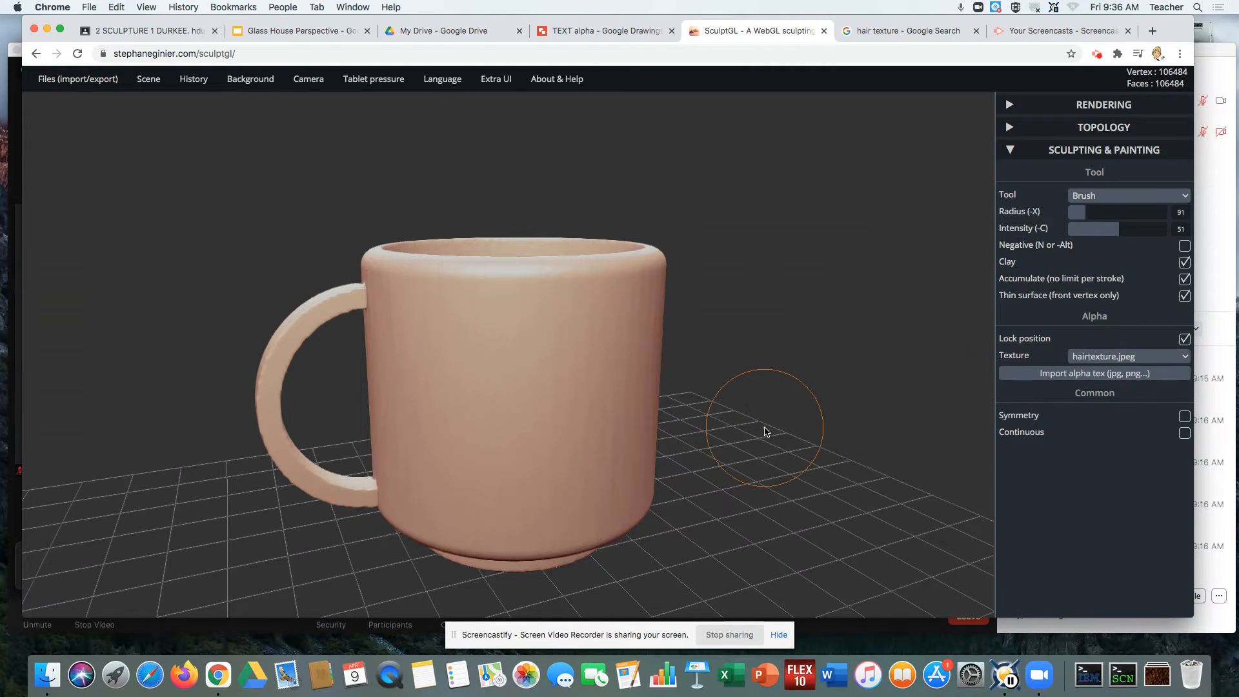
alt+drag(763, 442, 760, 390)
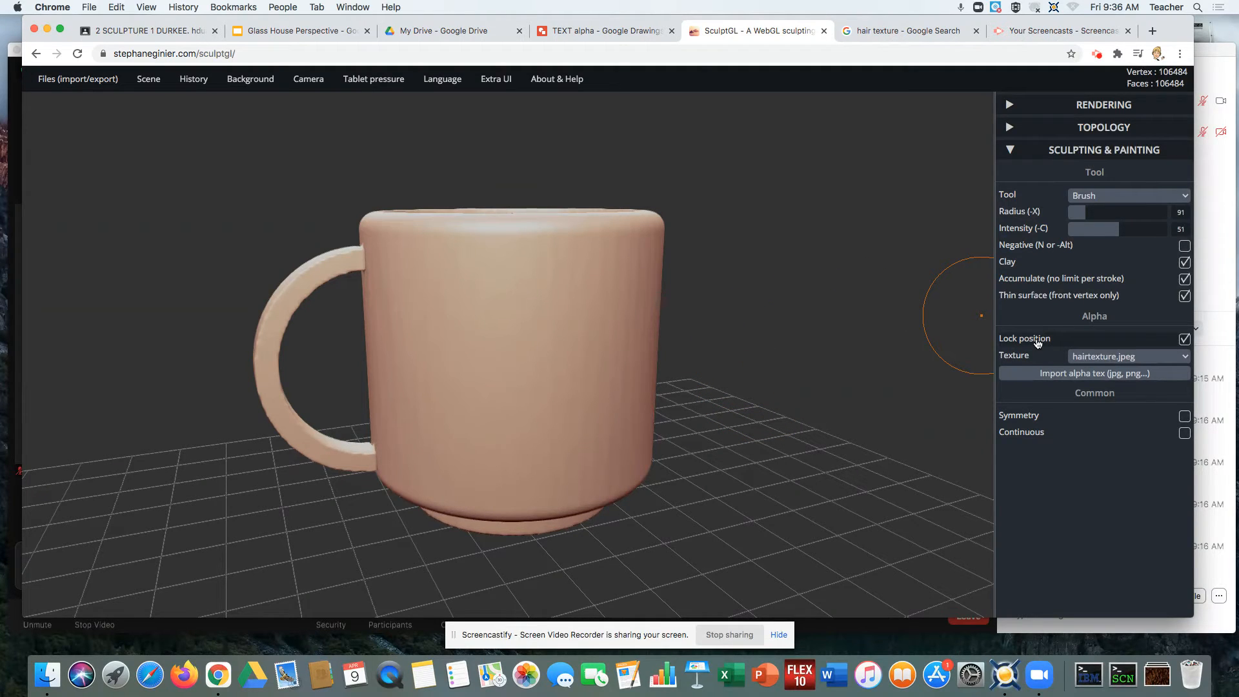
Choose the TEXT alpha.jpg texture, disable Lock position, and brush a winding stroke across the mug's front
click(1104, 358)
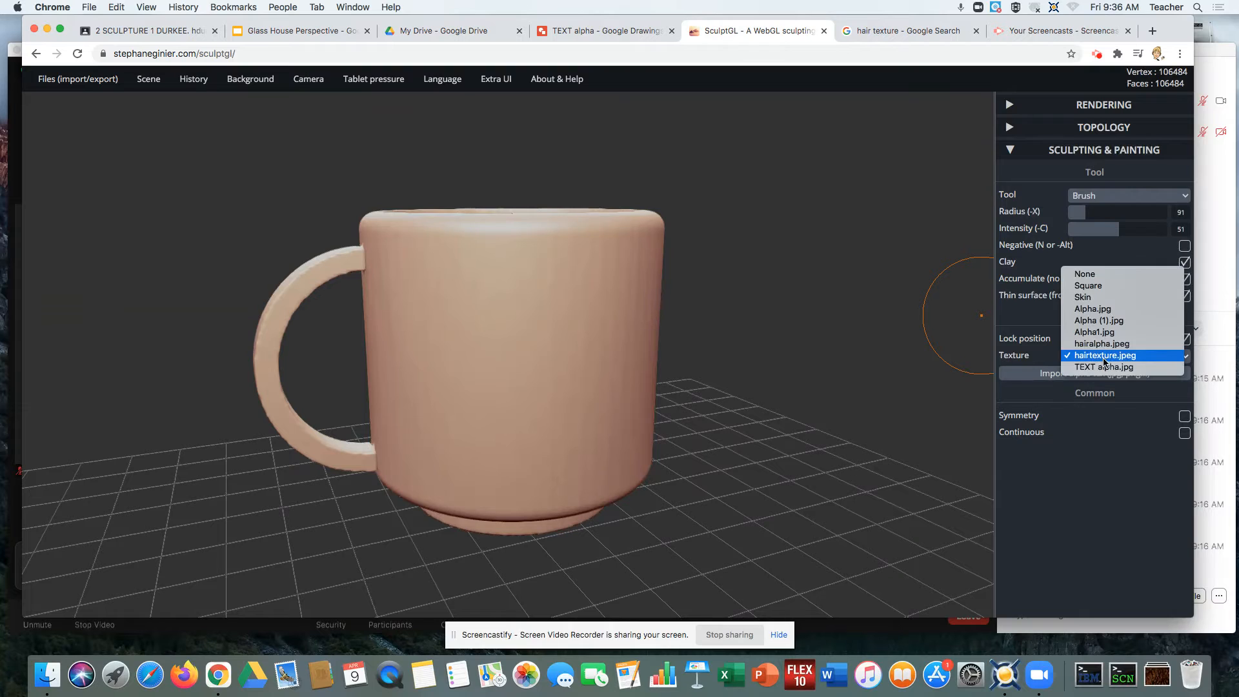
click(1103, 368)
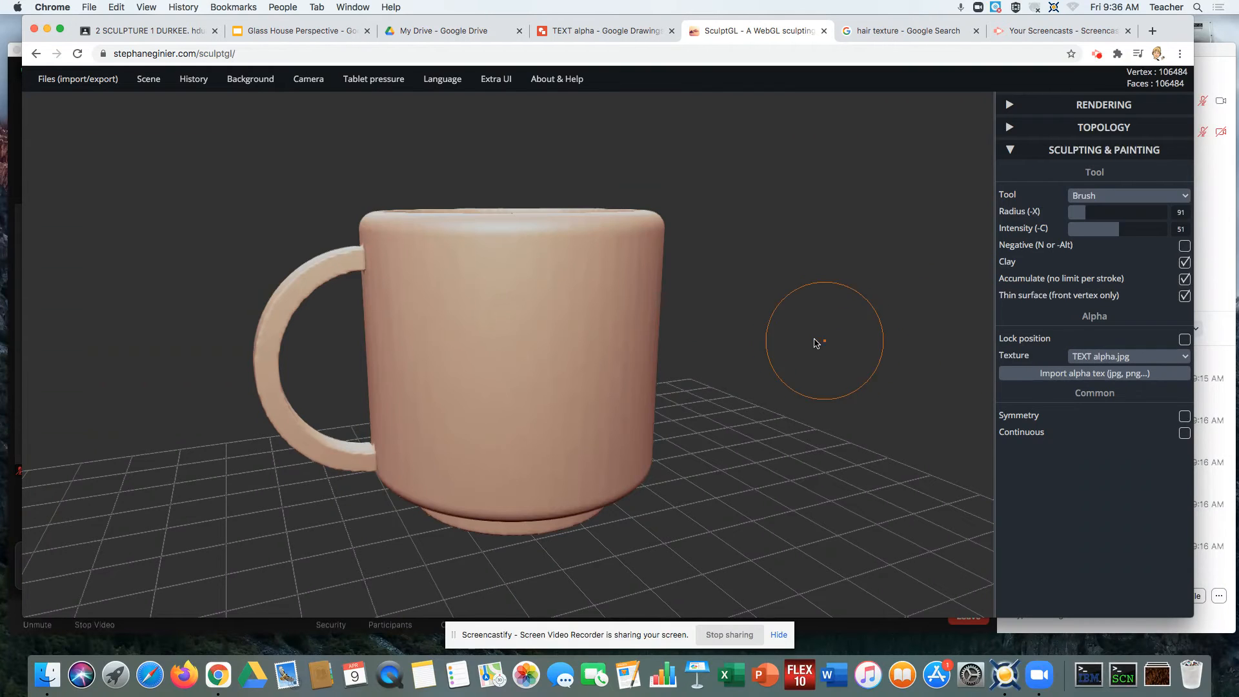
click(463, 314)
mouse_move(466, 322)
mouse_down()
mouse_move(539, 397)
mouse_move(590, 381)
mouse_move(583, 326)
mouse_move(610, 287)
mouse_move(648, 326)
mouse_move(636, 407)
mouse_move(474, 455)
mouse_up()
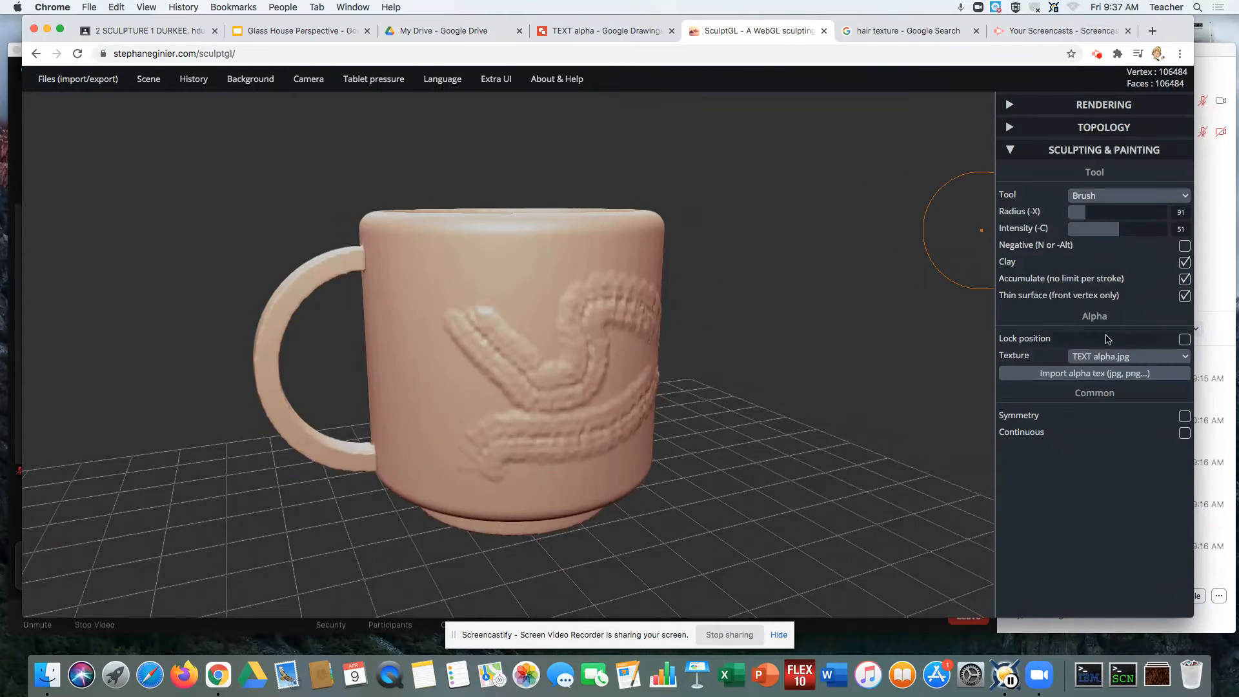
Switch the alpha to hairtexture.jpeg and brush it over the mug's front with Lock position disabled
click(1114, 356)
click(1115, 344)
drag(877, 346, 932, 338)
drag(373, 313, 372, 323)
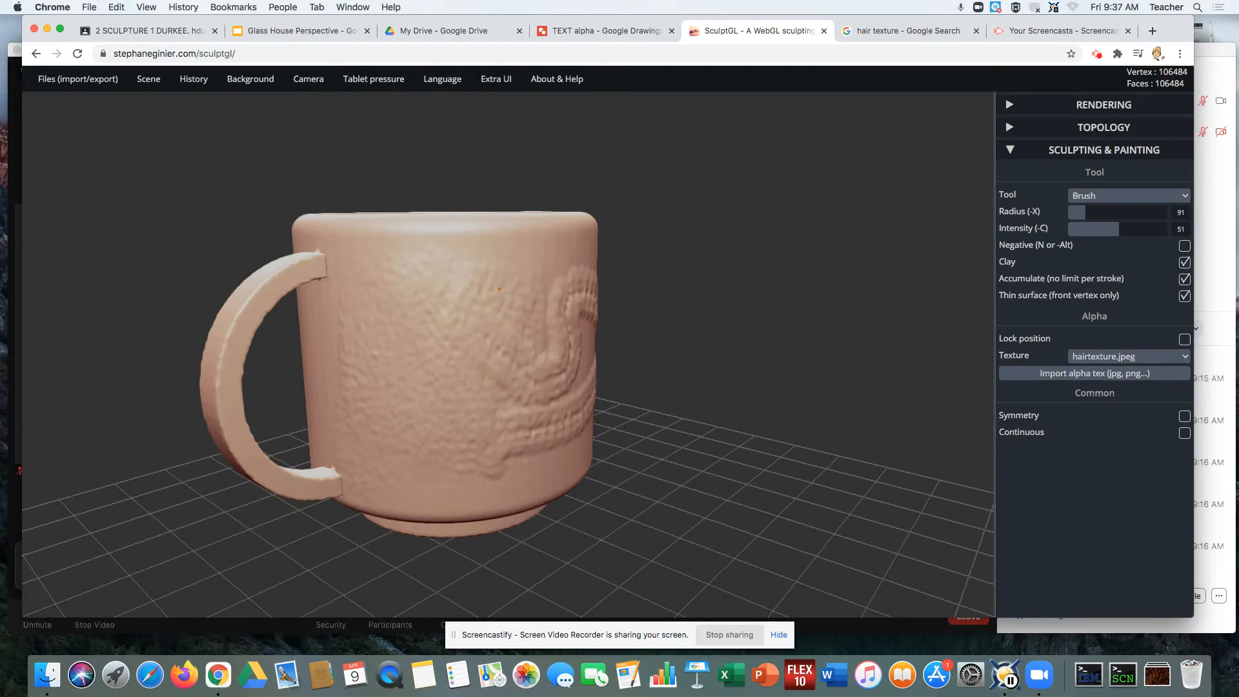
drag(522, 447, 547, 304)
Undo the unlocked text and hair texture strokes on the mug
key(ctrl+z)
key(ctrl+z)
mouse_move(745, 333)
mouse_down()
mouse_move(543, 321)
mouse_move(583, 346)
mouse_up()
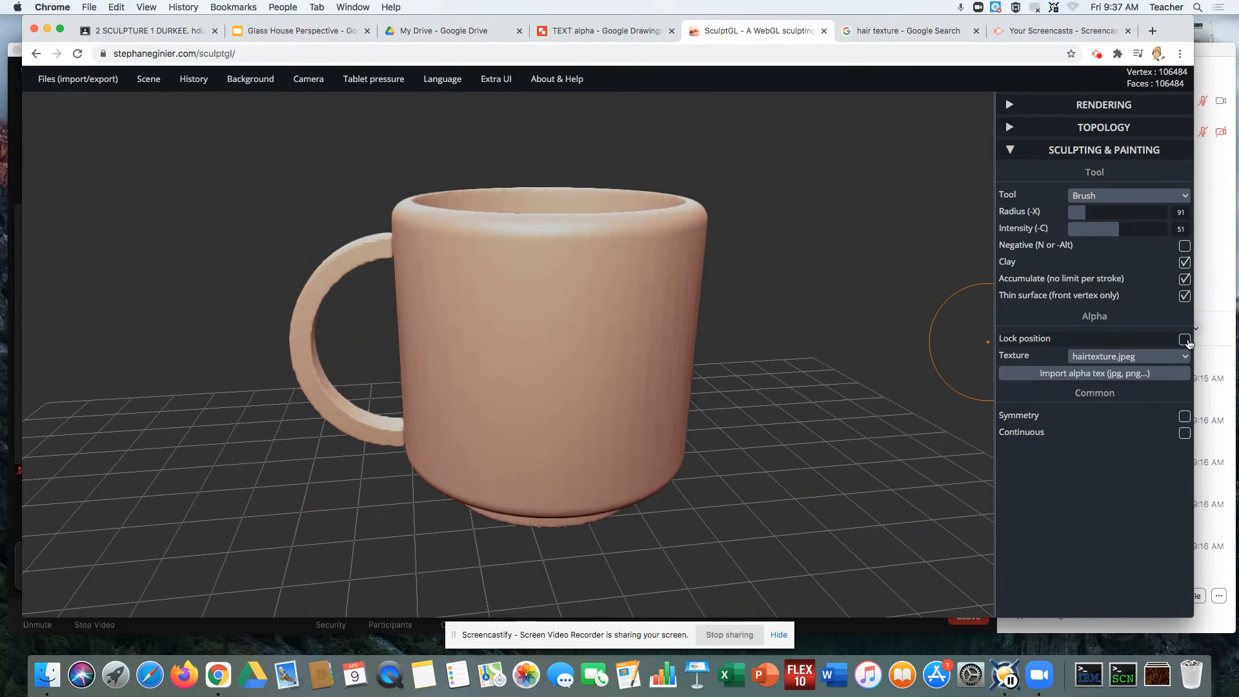
Enable Lock position, choose the TEXT alpha.jpg texture, and stamp one raised TEXT design on the mug's front
click(1168, 359)
click(1109, 368)
drag(821, 434, 744, 414)
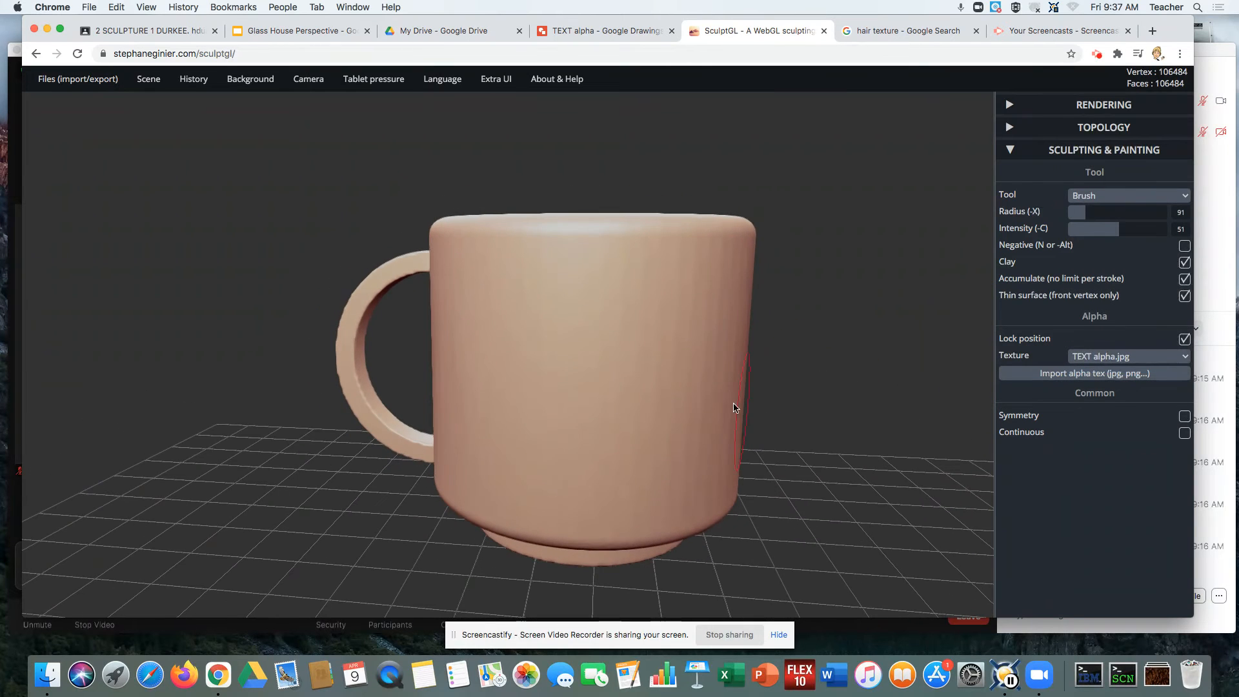
drag(559, 350, 559, 350)
mouse_move(600, 419)
mouse_down()
mouse_move(640, 505)
mouse_move(790, 391)
mouse_move(703, 214)
mouse_move(520, 187)
mouse_move(557, 82)
mouse_up()
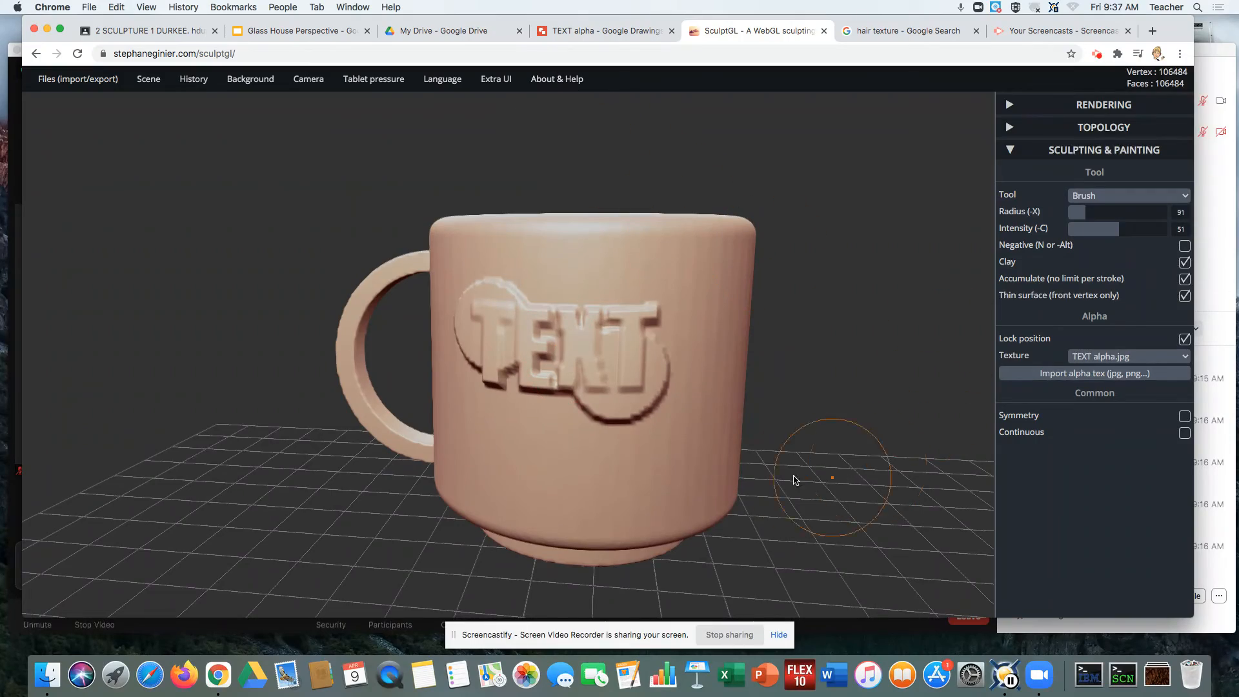
Remesh the mug with quad voxel remeshing at a resolution of 150
mouse_move(244, 362)
mouse_down()
mouse_move(252, 381)
mouse_move(713, 415)
mouse_move(353, 428)
mouse_move(335, 348)
mouse_move(171, 365)
mouse_move(473, 382)
mouse_move(327, 380)
mouse_move(303, 369)
mouse_move(307, 356)
mouse_up()
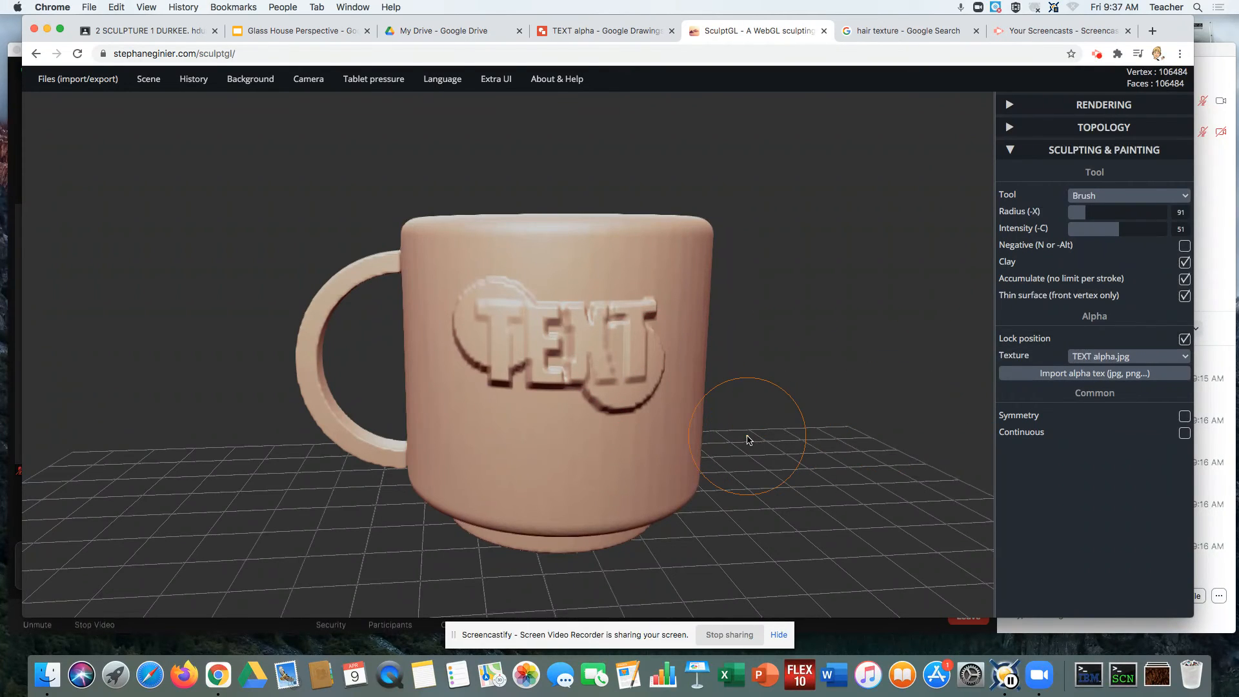
mouse_move(560, 359)
mouse_down()
mouse_move(598, 386)
mouse_move(640, 385)
mouse_up()
mouse_move(860, 355)
mouse_down()
mouse_move(512, 387)
mouse_move(483, 339)
mouse_move(509, 357)
mouse_move(677, 387)
mouse_move(849, 492)
mouse_move(837, 426)
mouse_move(845, 353)
mouse_up()
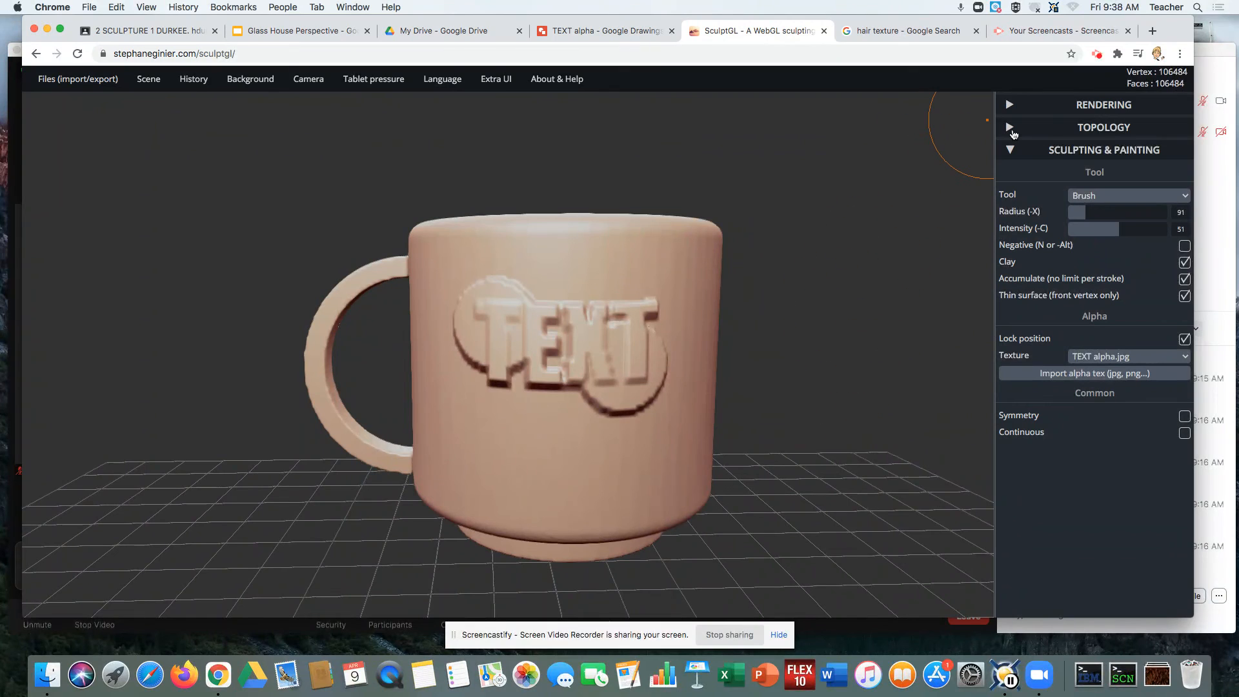
click(1010, 128)
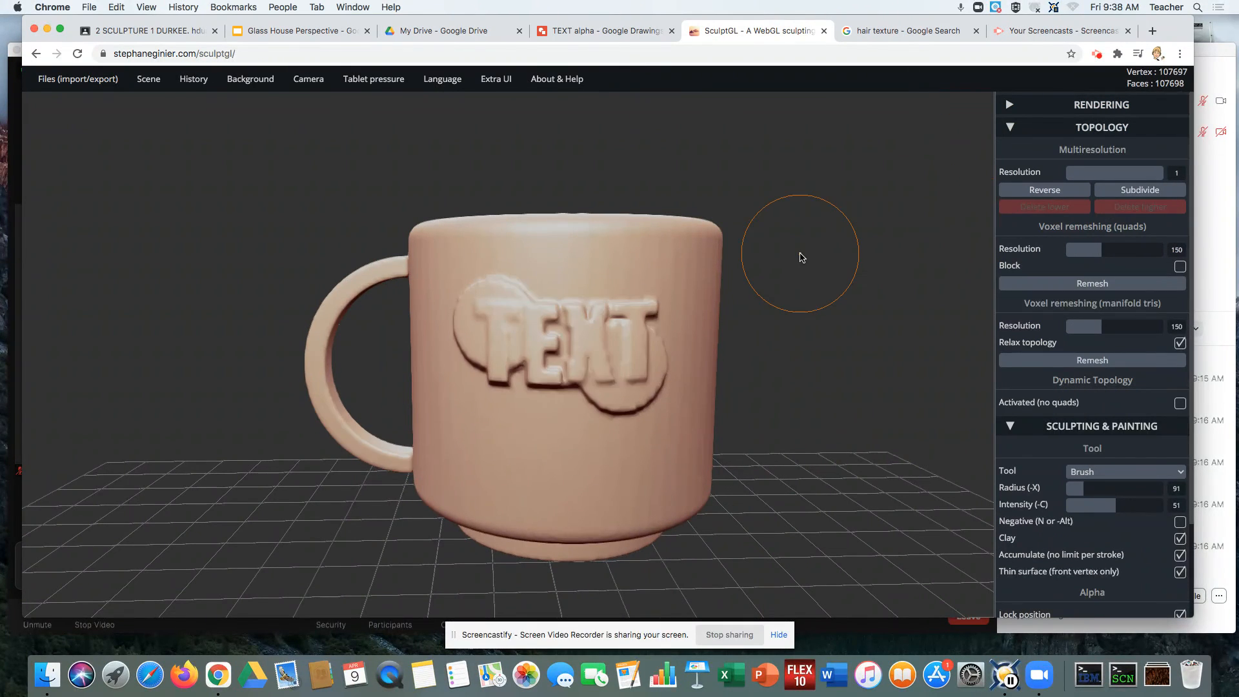
click(1010, 129)
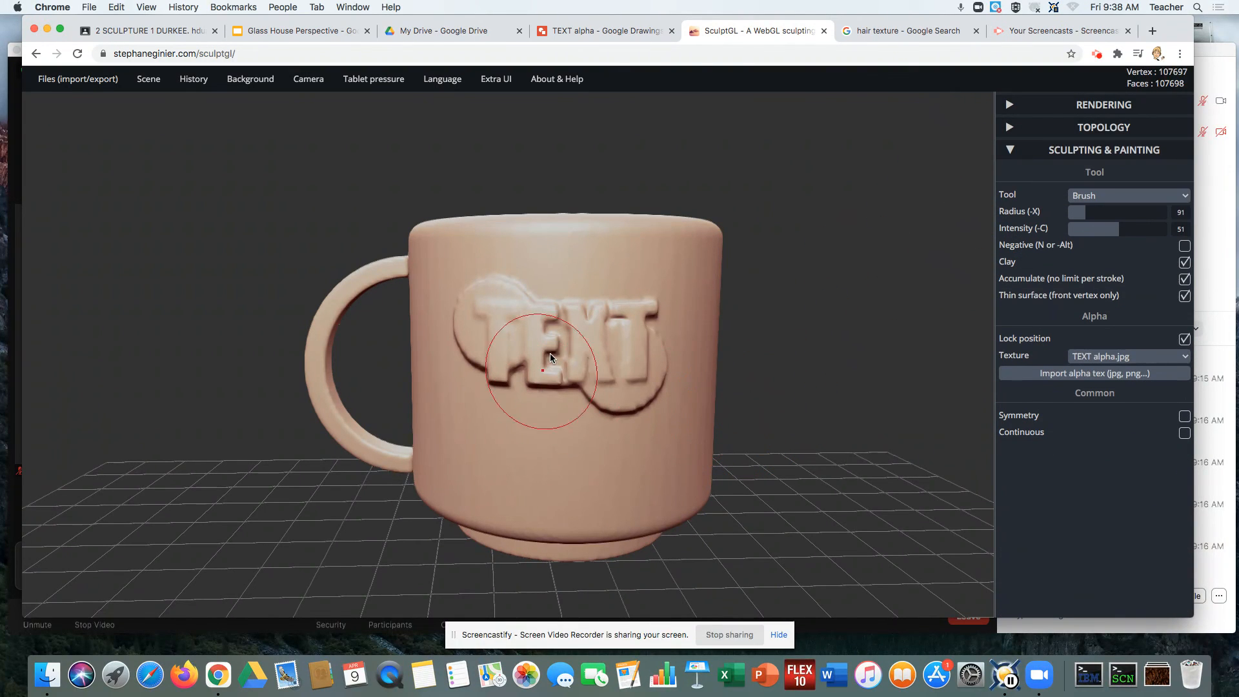
Turn the mug around to view the side opposite the TEXT relief
scroll(879, 423, up, 10)
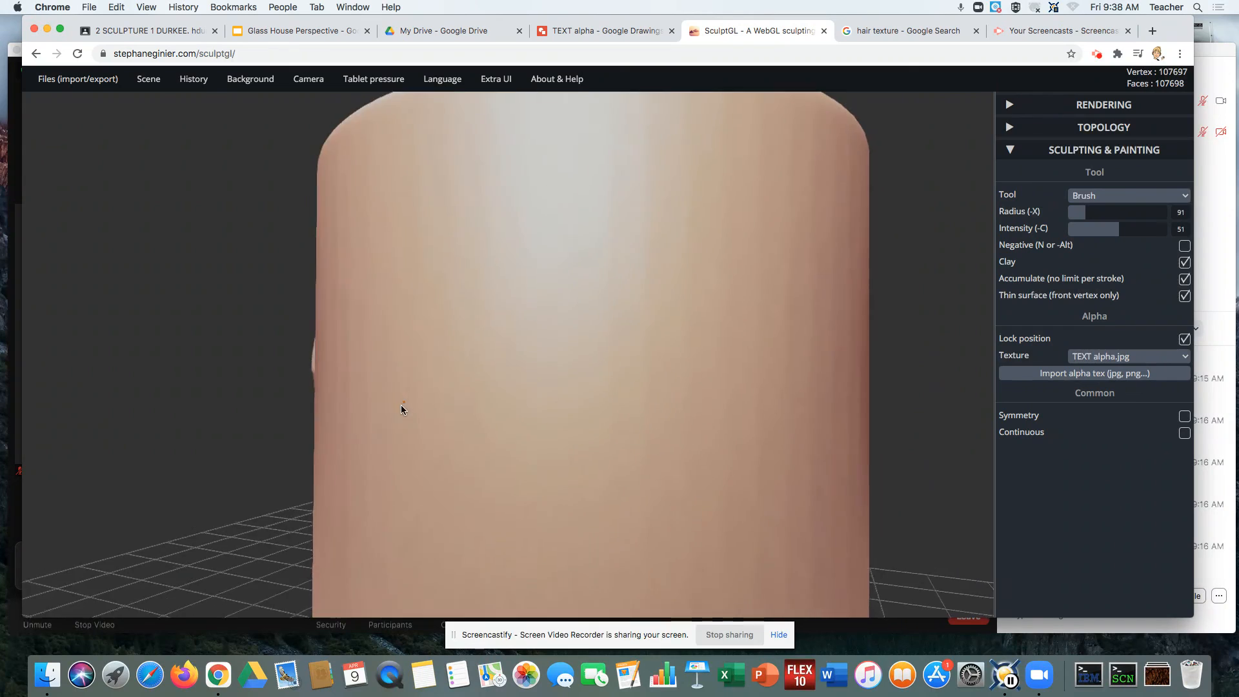
scroll(723, 467, down, 10)
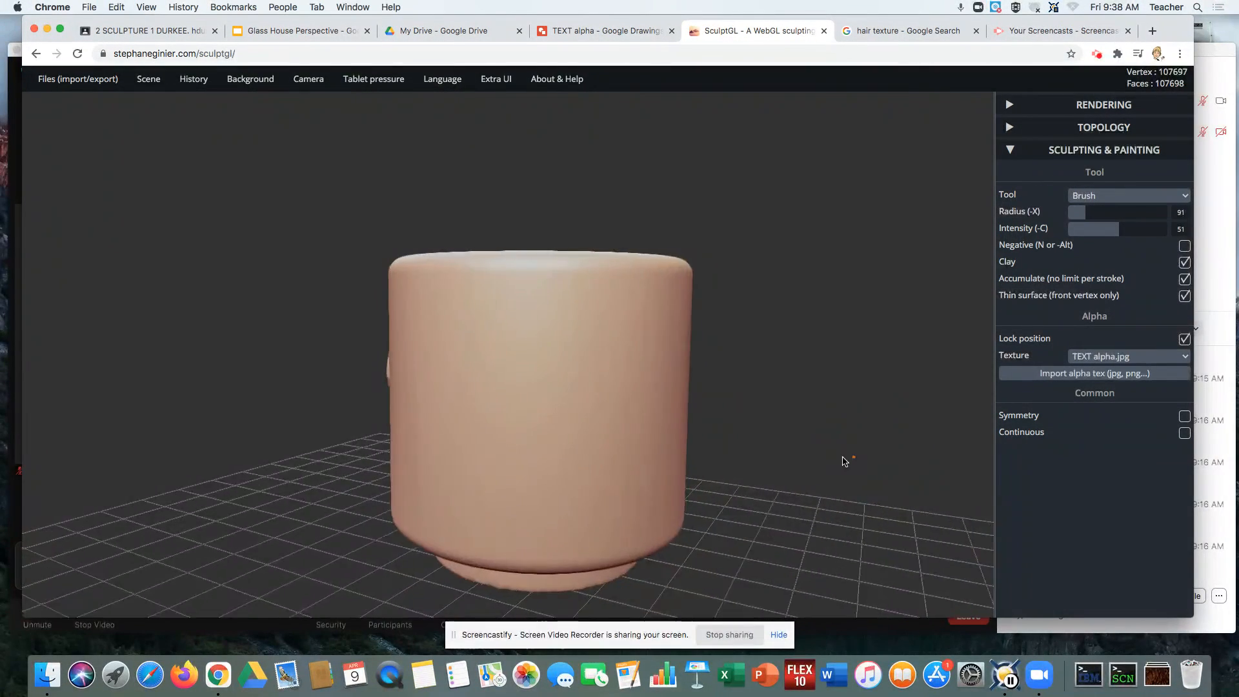
drag(854, 462, 695, 460)
scroll(700, 460, down, 5)
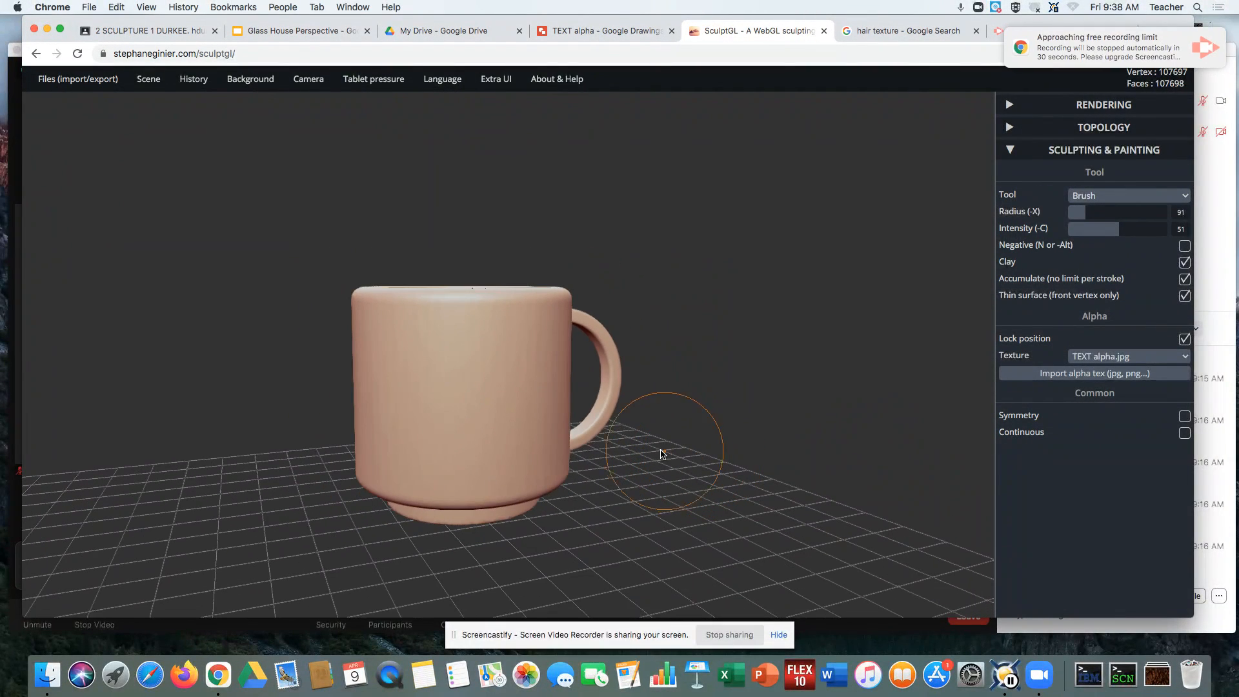